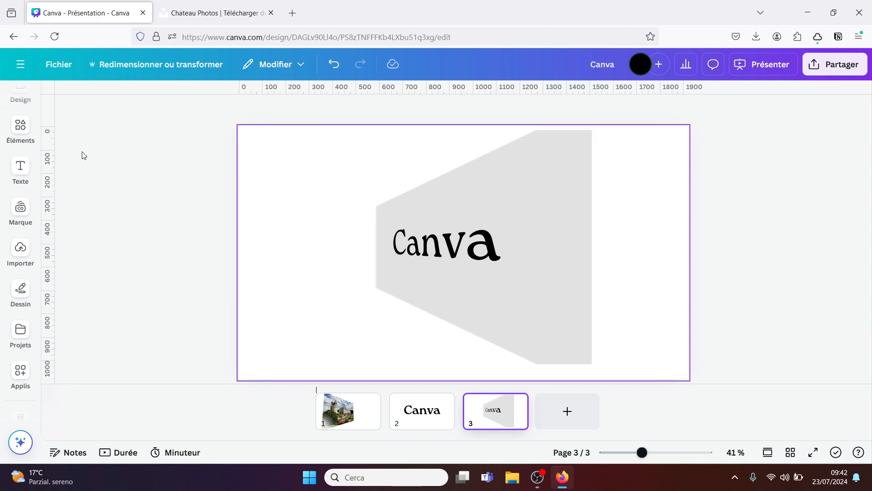
Step: Return to the Canva home page and create a new blank presentation, dismissing the template suggestions
{"action": "left_click", "coordinate": [20, 64]}
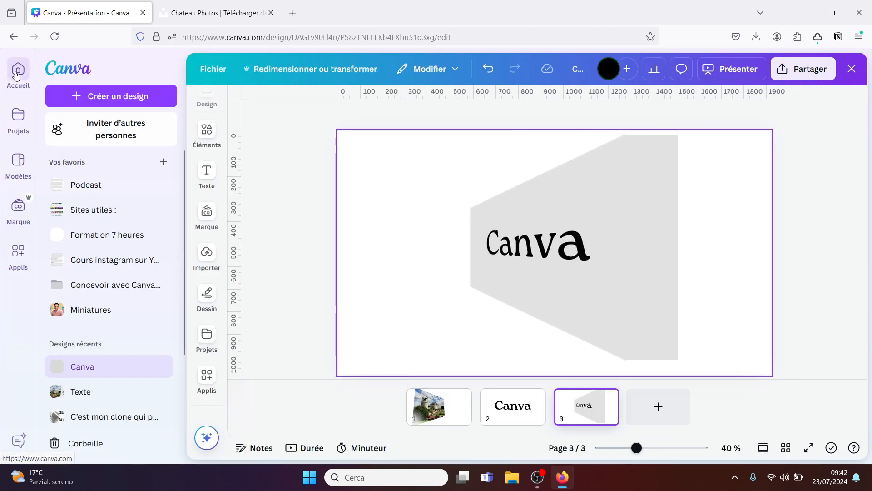
{"action": "left_click", "coordinate": [17, 74]}
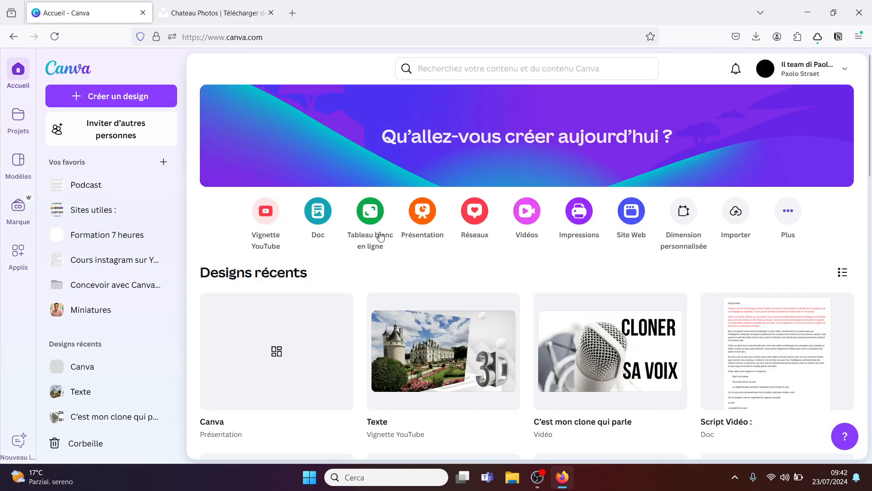
{"action": "left_click", "coordinate": [423, 213]}
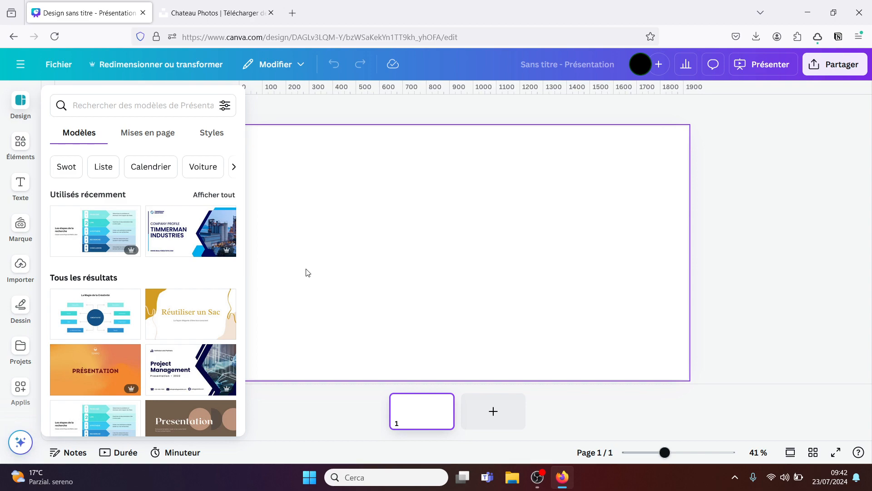
{"action": "left_click", "coordinate": [307, 273]}
Step: Switch to the Unsplash château results, download the photo of the Chambord castle, and return to the Canva presentation
{"action": "left_click", "coordinate": [224, 18]}
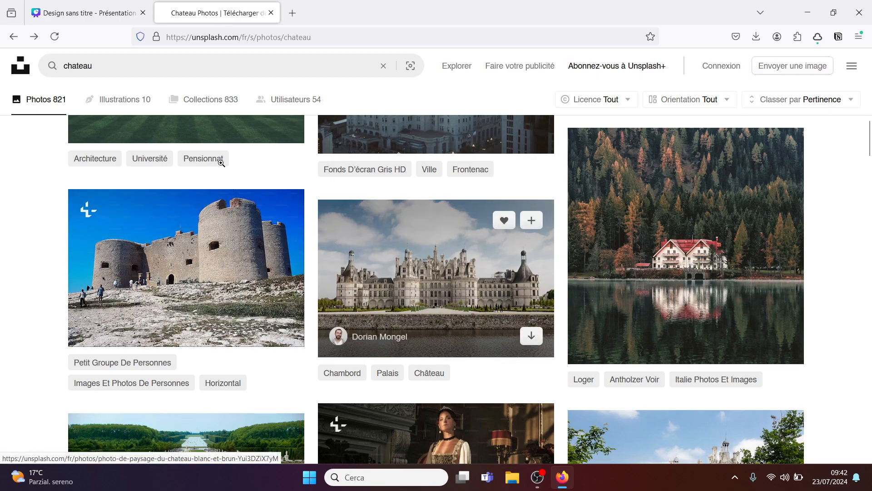
{"action": "left_click", "coordinate": [531, 336]}
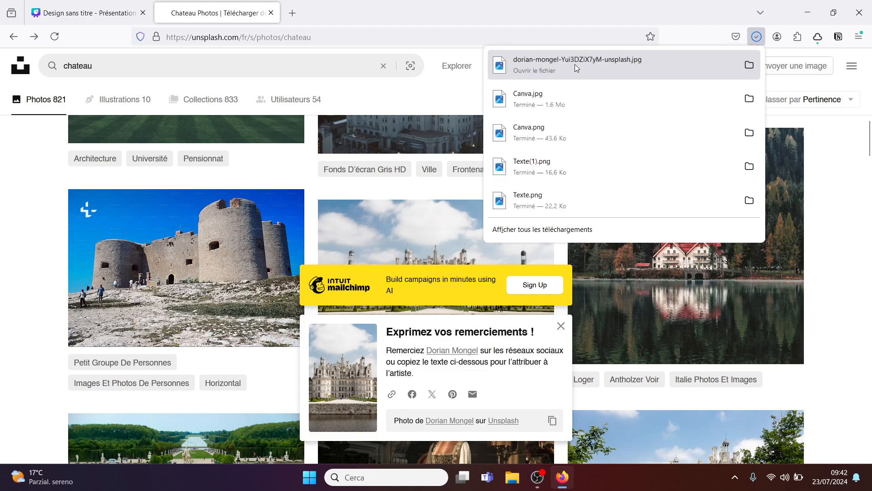
{"action": "left_click", "coordinate": [76, 17]}
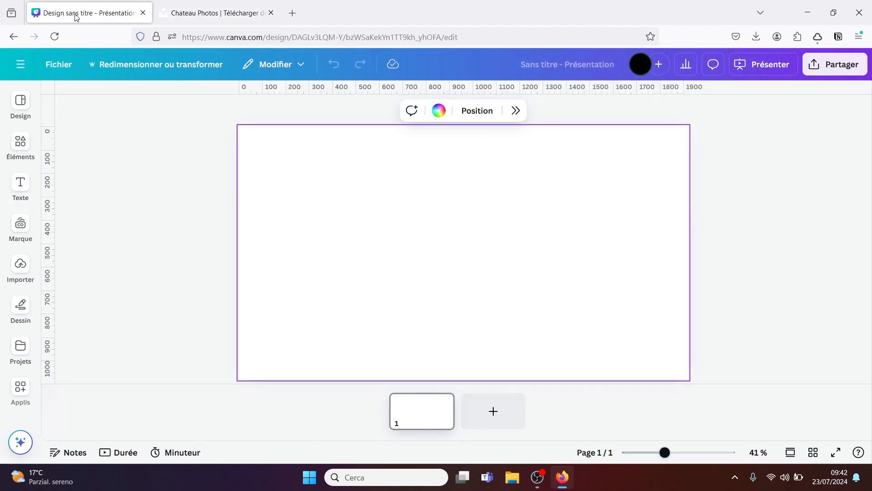
Step: Search the Canva apps for "transfor" and open the Transform Image app
{"action": "left_click", "coordinate": [19, 390]}
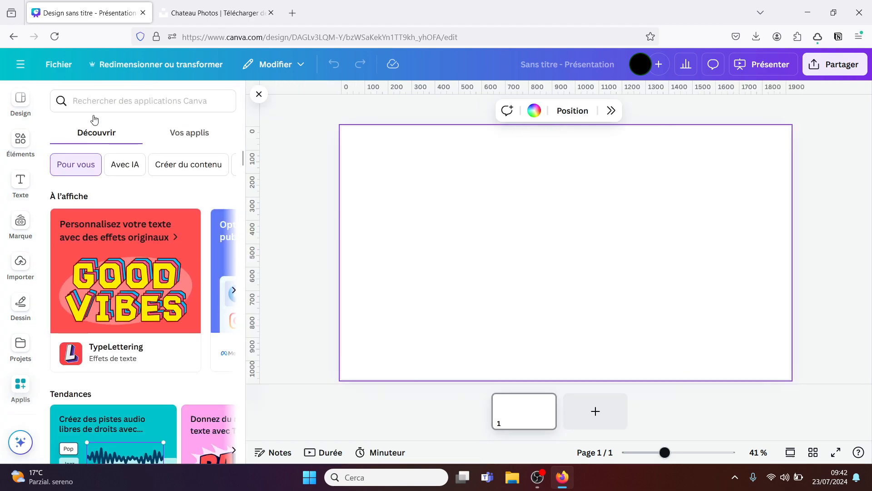
{"action": "left_click", "coordinate": [90, 91]}
{"action": "type", "text": "tr"}
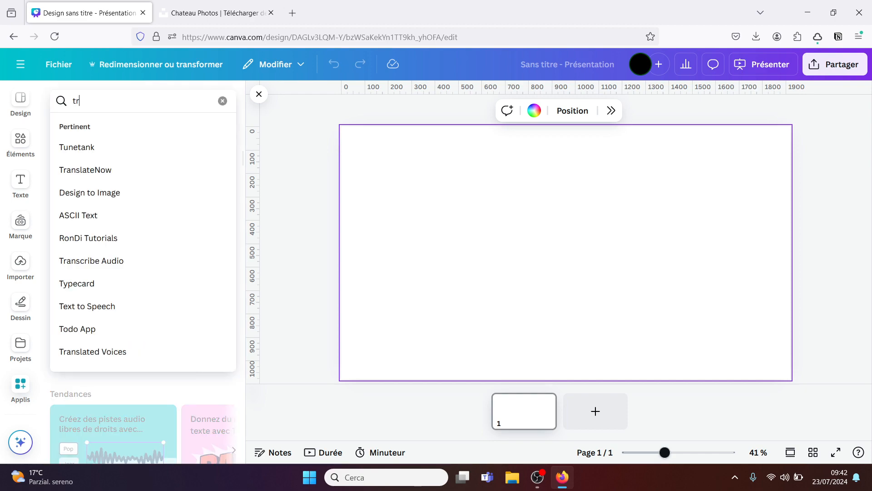
{"action": "type", "text": "ansfor"}
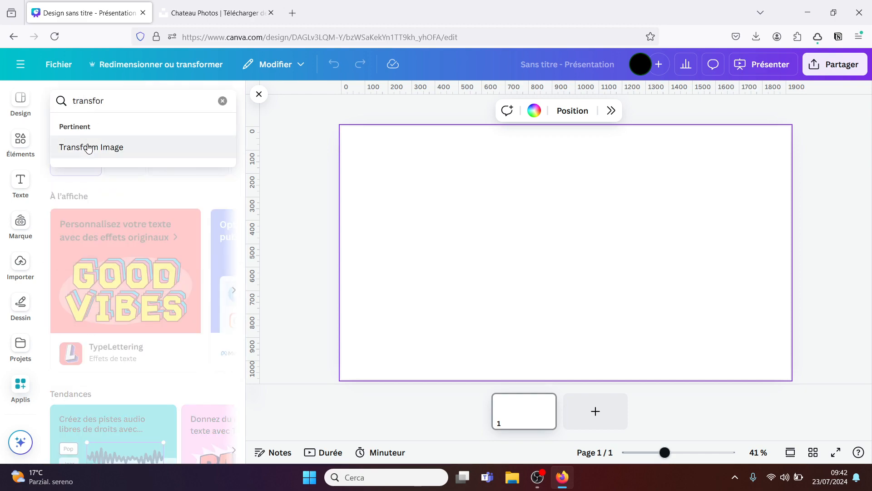
{"action": "left_click", "coordinate": [89, 149]}
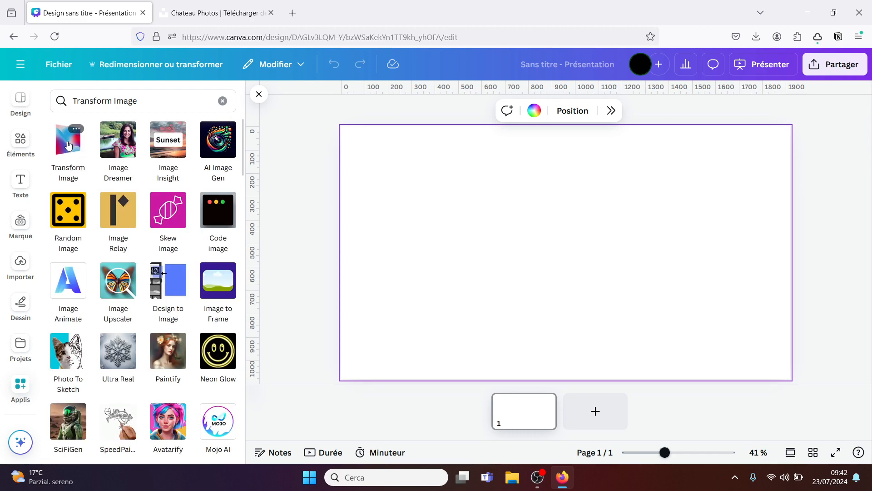
{"action": "left_click", "coordinate": [68, 145]}
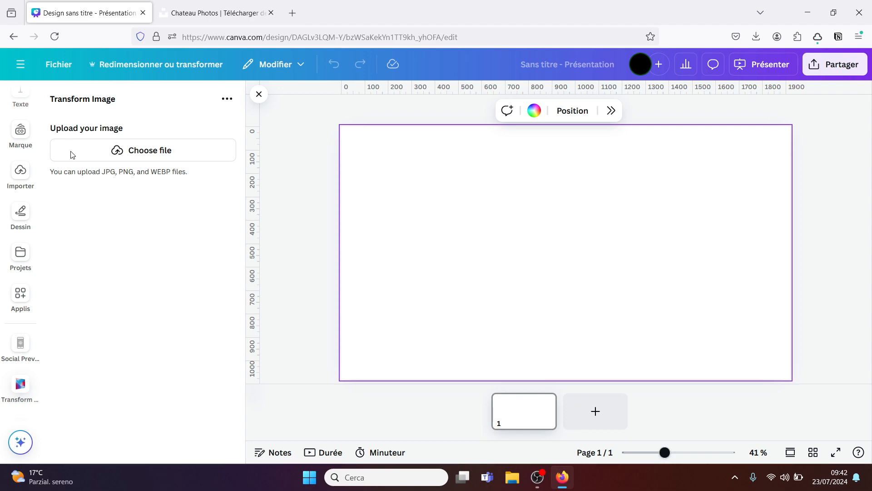
Step: Upload the newly downloaded castle photo from the Download folder into Transform Image
{"action": "left_click", "coordinate": [131, 153]}
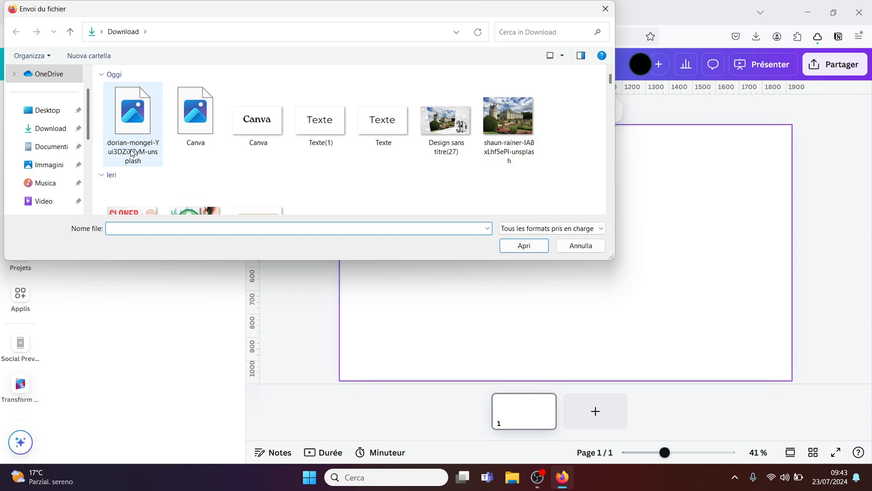
{"action": "left_click", "coordinate": [127, 128]}
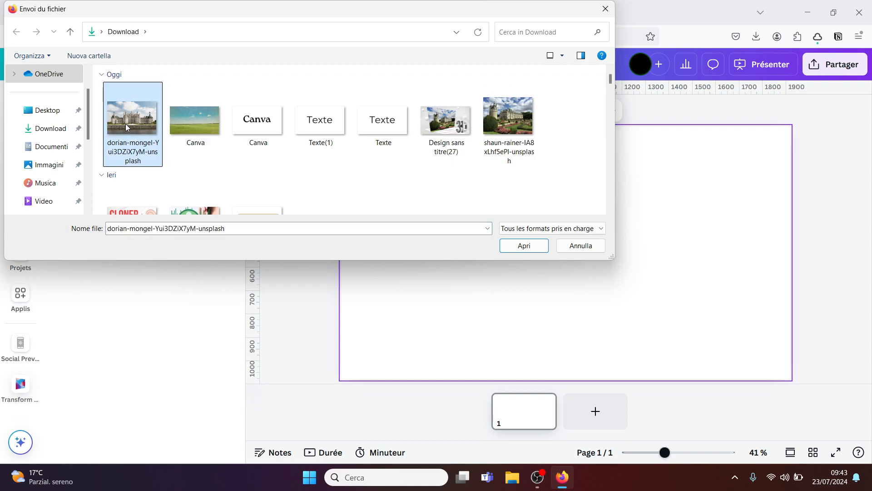
{"action": "left_click", "coordinate": [523, 247]}
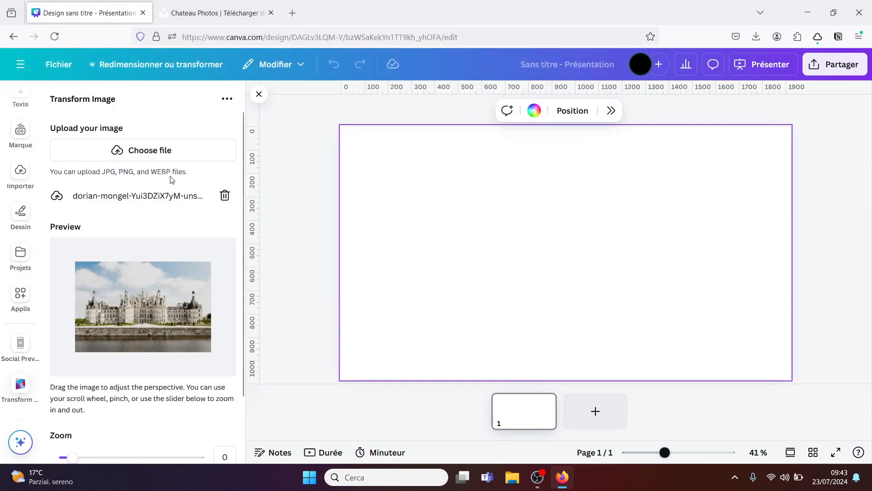
Step: Tilt the castle photo so its right side looks closer, set the zoom to 0.24, and add it to the design
{"action": "left_click_drag", "start_coordinate": [241, 233], "coordinate": [200, 290]}
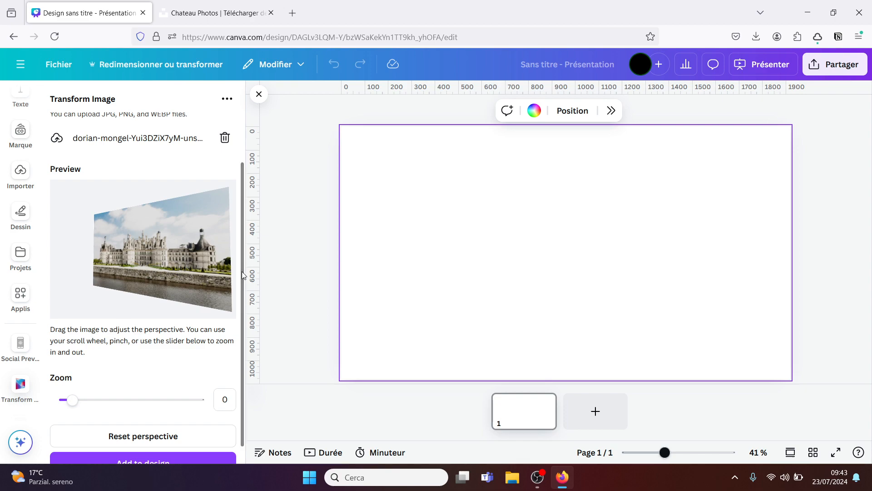
{"action": "scroll", "coordinate": [243, 275], "scroll_direction": "down", "scroll_amount": 1}
{"action": "mouse_move", "coordinate": [72, 381]}
{"action": "left_mouse_down"}
{"action": "mouse_move", "coordinate": [128, 388]}
{"action": "mouse_move", "coordinate": [77, 386]}
{"action": "left_mouse_up"}
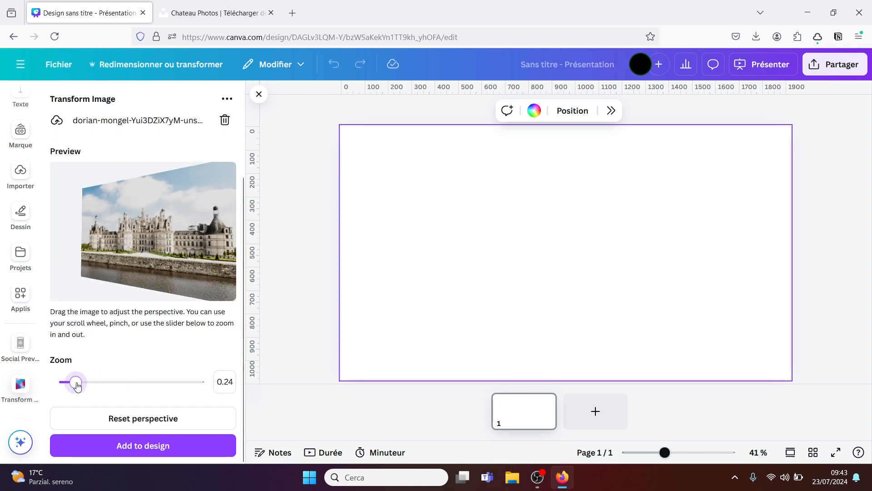
{"action": "left_click", "coordinate": [116, 447]}
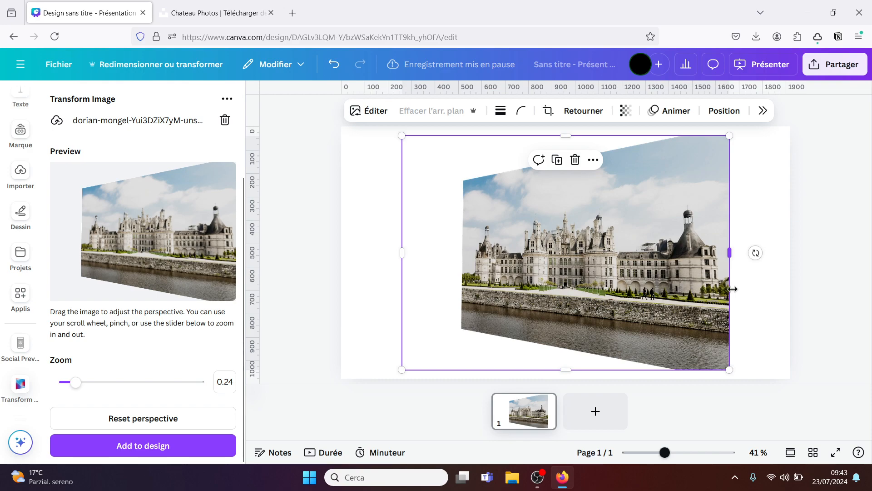
Step: Move the transformed castle image to the page's lower-right corner and enlarge it to fill the full page height
{"action": "left_click_drag", "start_coordinate": [668, 285], "coordinate": [730, 296]}
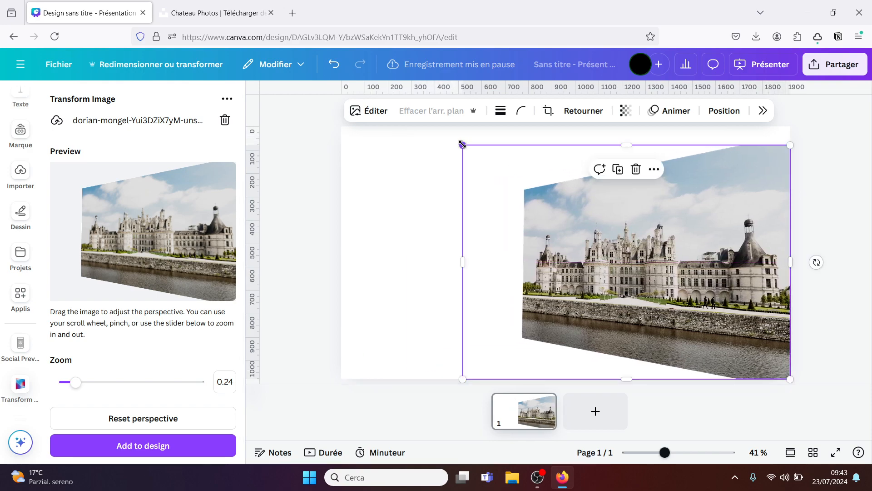
{"action": "left_click_drag", "start_coordinate": [462, 144], "coordinate": [437, 127]}
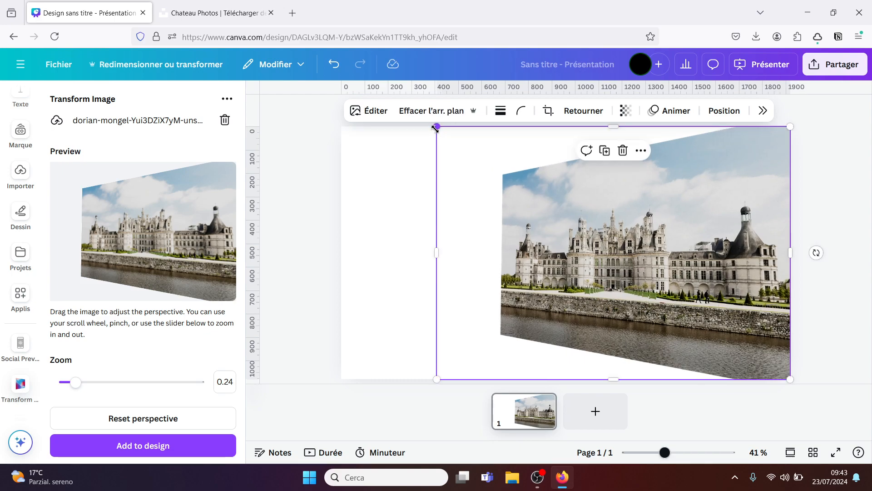
{"action": "left_click", "coordinate": [835, 191]}
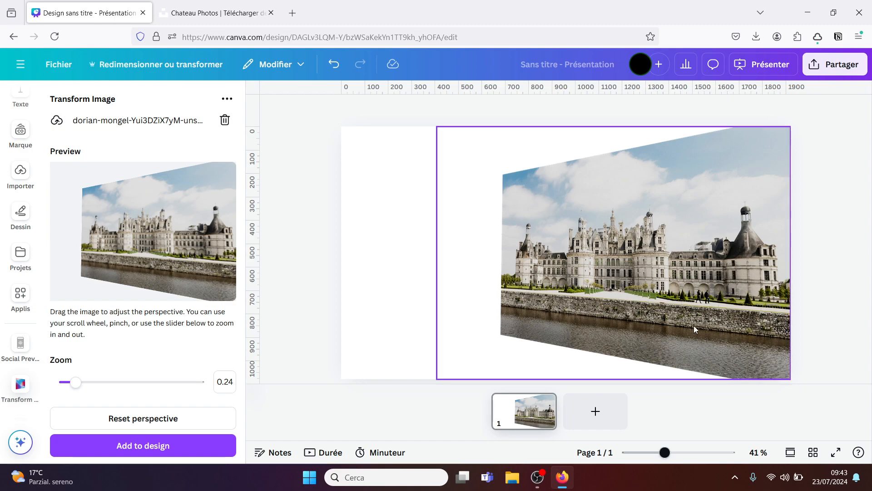
Step: Add a second page and insert a text box reading "Canva" on it
{"action": "left_click", "coordinate": [599, 413]}
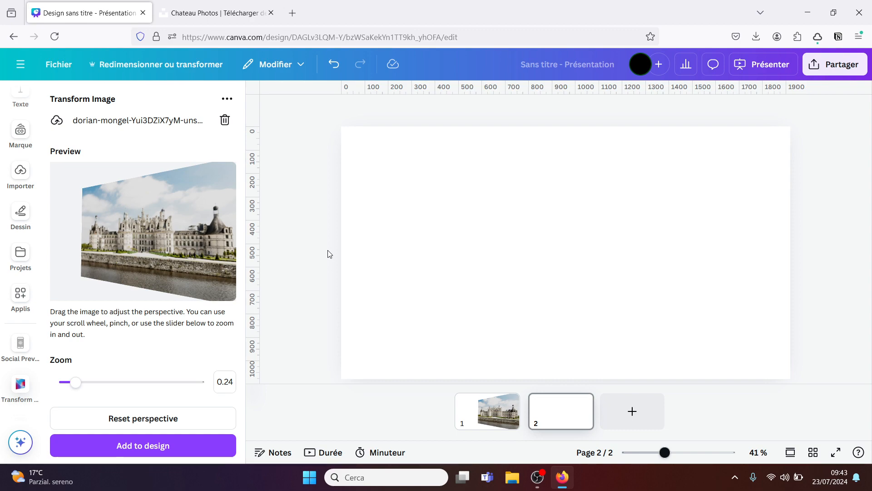
{"action": "key", "text": "t"}
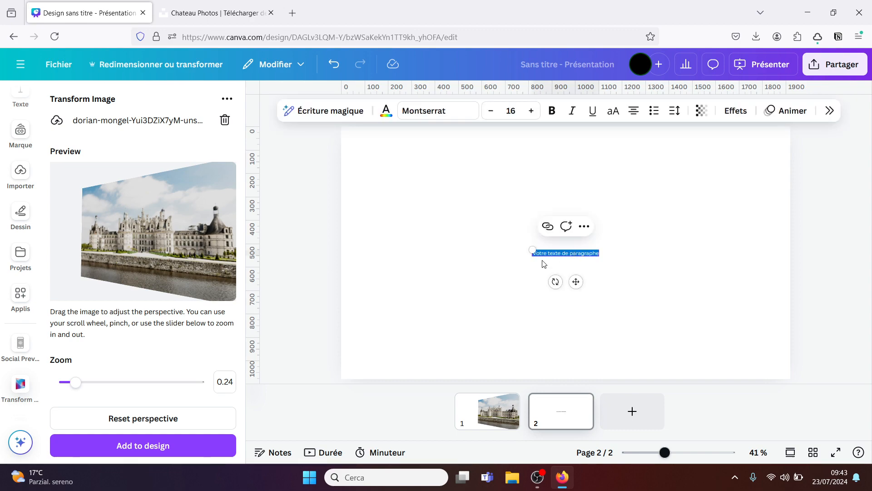
{"action": "key", "text": "BackSpace"}
{"action": "type", "text": "Ca"}
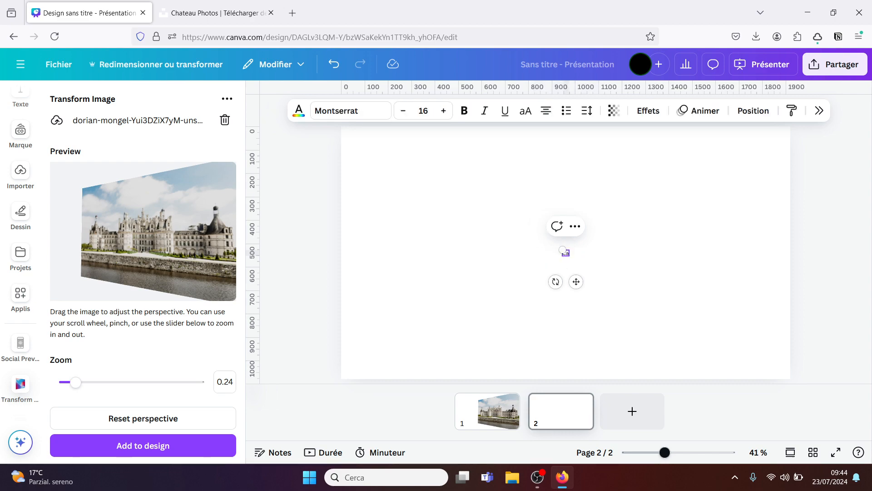
{"action": "type", "text": "nva"}
Step: Enlarge the "Canva" text to a font size of about 245 and centre it on the page
{"action": "left_click_drag", "start_coordinate": [558, 249], "coordinate": [331, 166]}
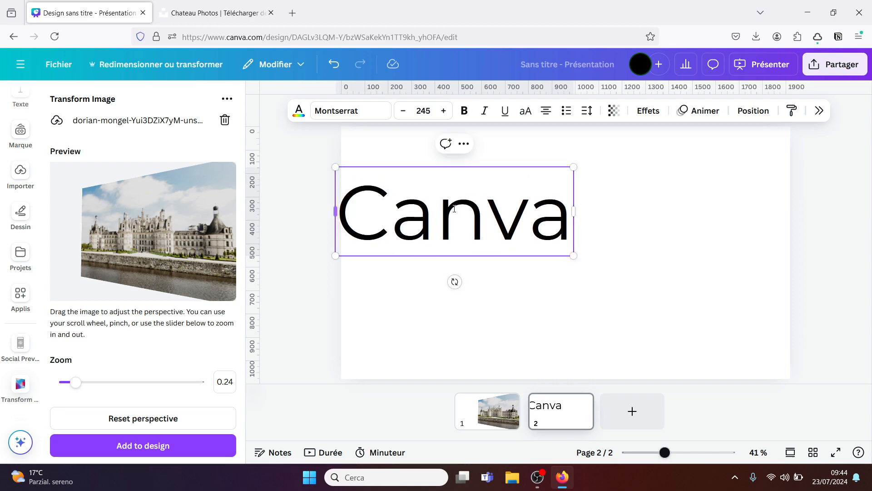
{"action": "left_click", "coordinate": [600, 282]}
{"action": "left_click_drag", "start_coordinate": [473, 218], "coordinate": [582, 262]}
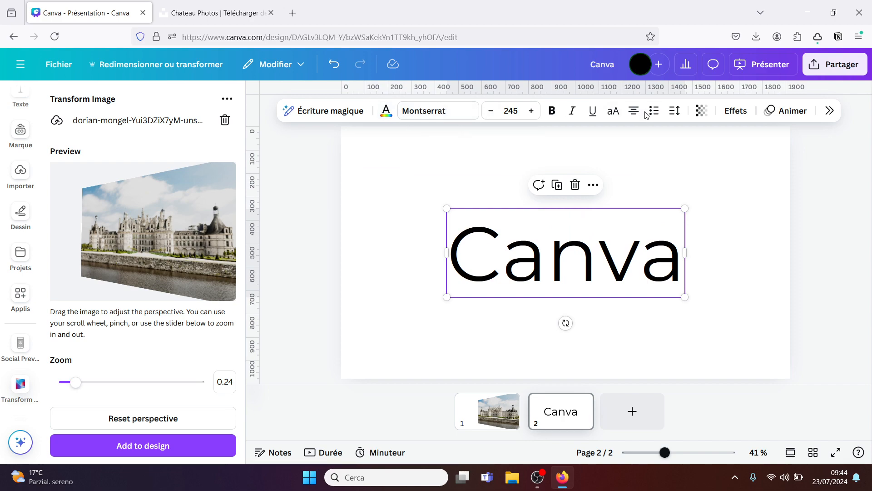
{"action": "left_click", "coordinate": [708, 168]}
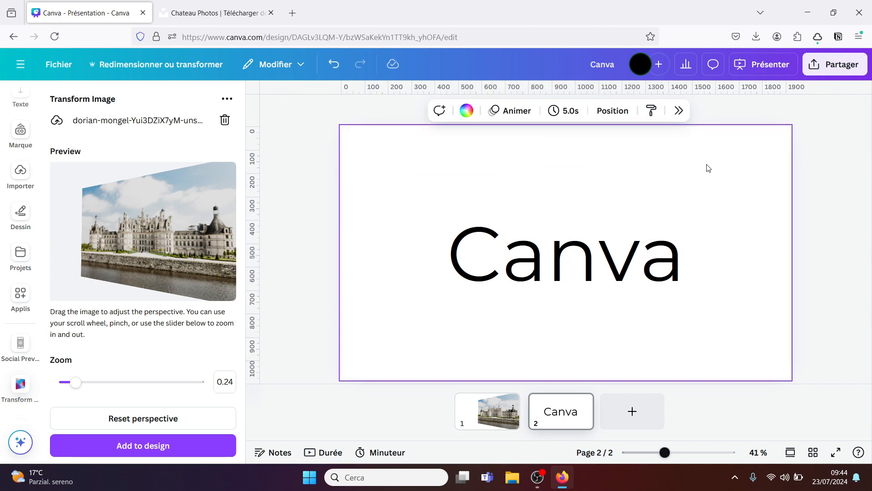
Step: Change the font of the "Canva" text to Roca One
{"action": "left_click", "coordinate": [586, 262]}
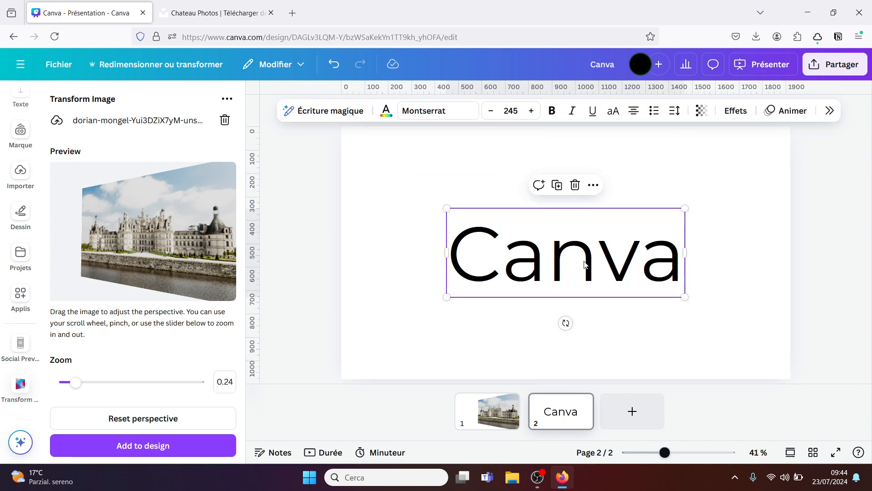
{"action": "left_click", "coordinate": [418, 114]}
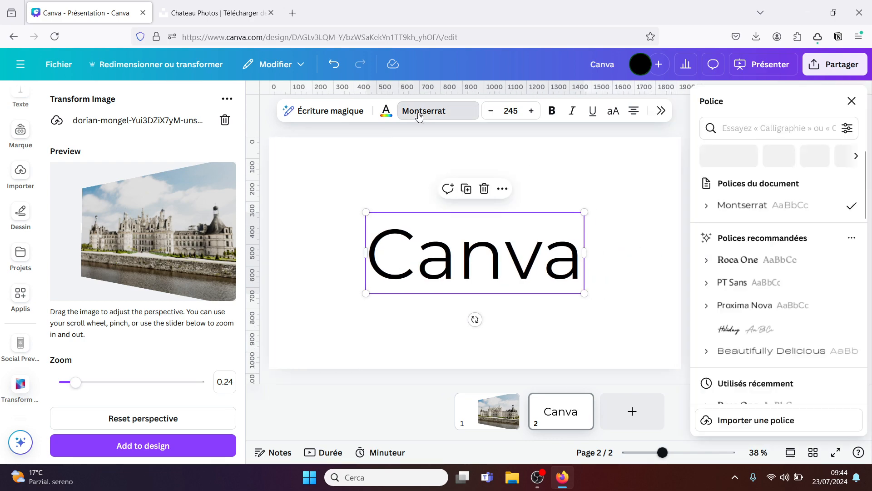
{"action": "left_click", "coordinate": [735, 260]}
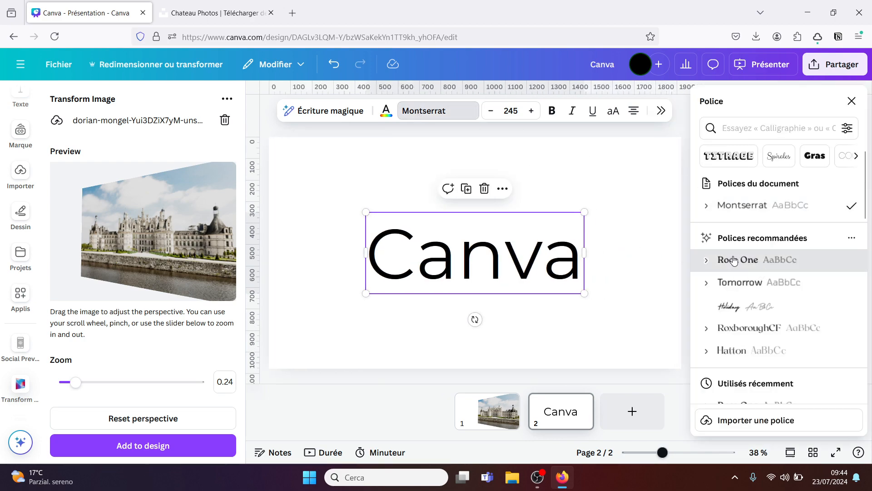
{"action": "left_click", "coordinate": [580, 181]}
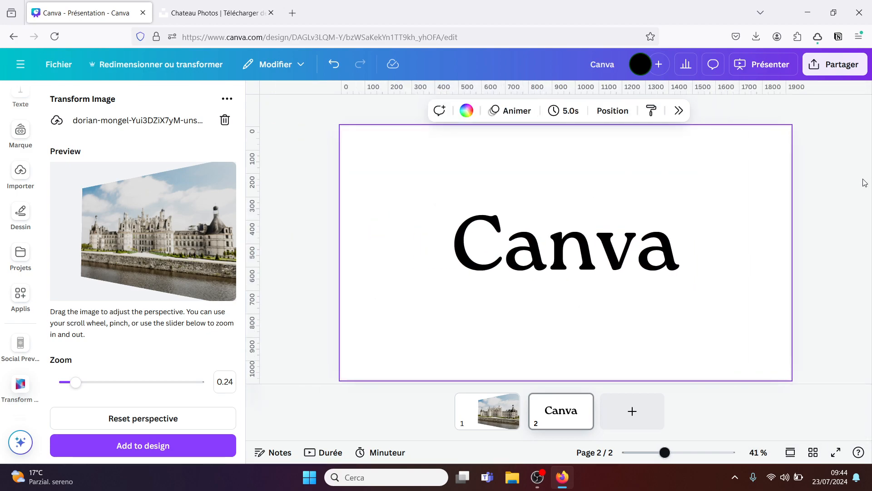
{"action": "left_click", "coordinate": [826, 186]}
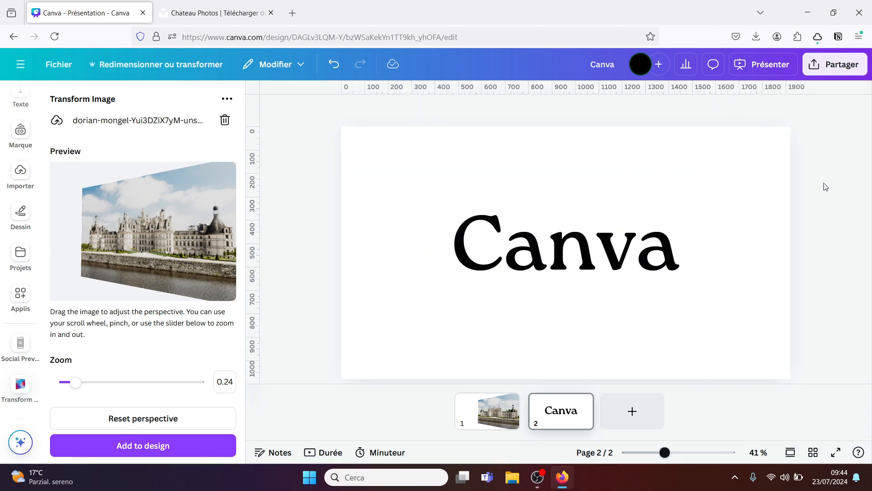
Step: Set up a design download as PNG with a transparent background and without file compression
{"action": "left_click", "coordinate": [829, 67]}
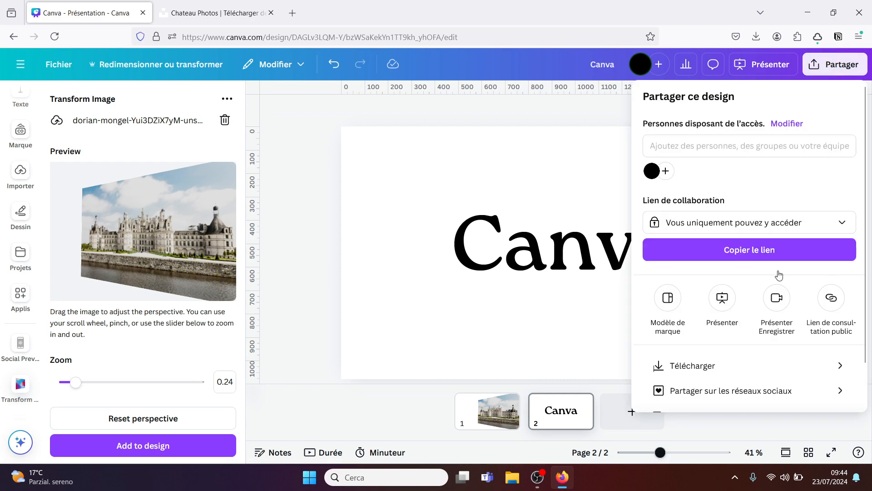
{"action": "left_click", "coordinate": [724, 371]}
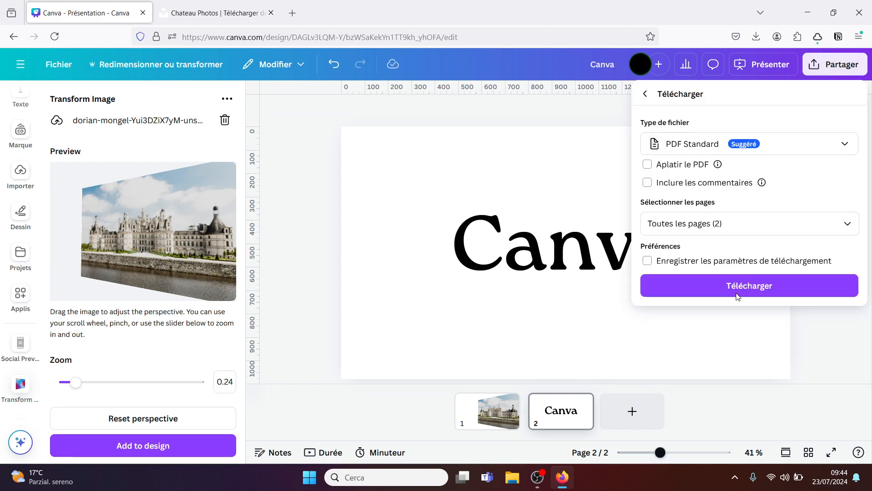
{"action": "left_click", "coordinate": [775, 156]}
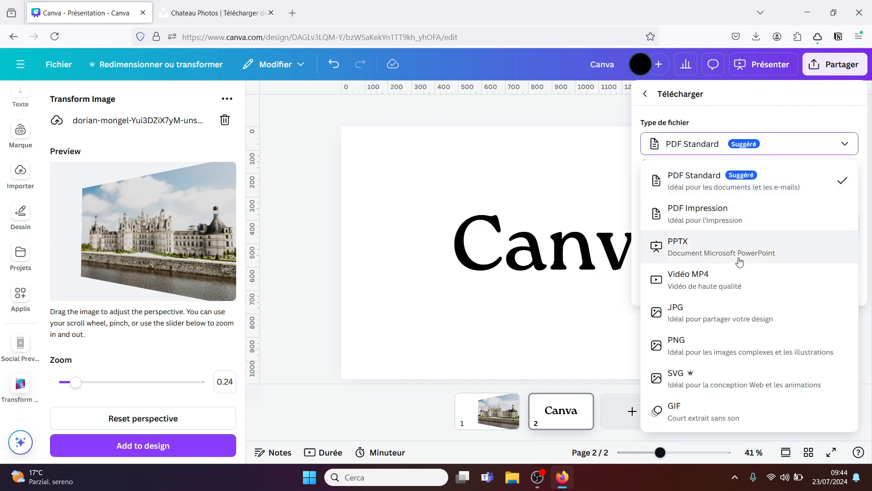
{"action": "left_click", "coordinate": [708, 349]}
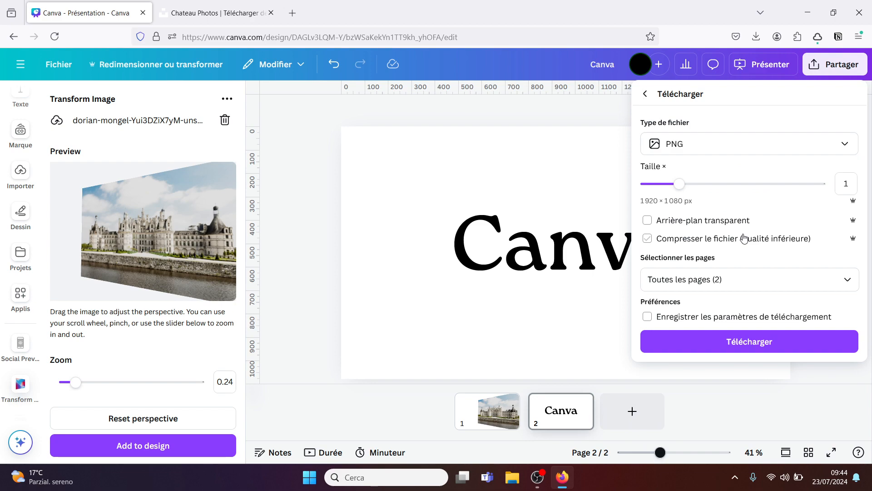
{"action": "left_click", "coordinate": [724, 223]}
{"action": "left_click", "coordinate": [724, 223]}
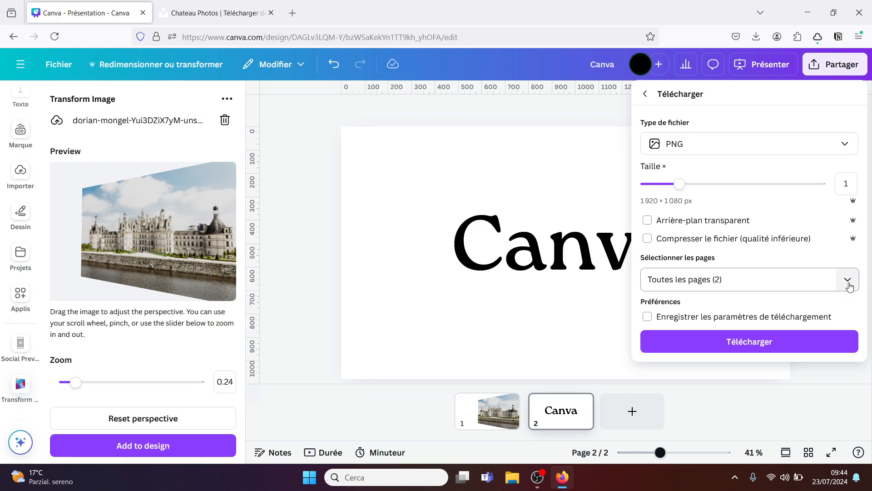
{"action": "left_click", "coordinate": [731, 223]}
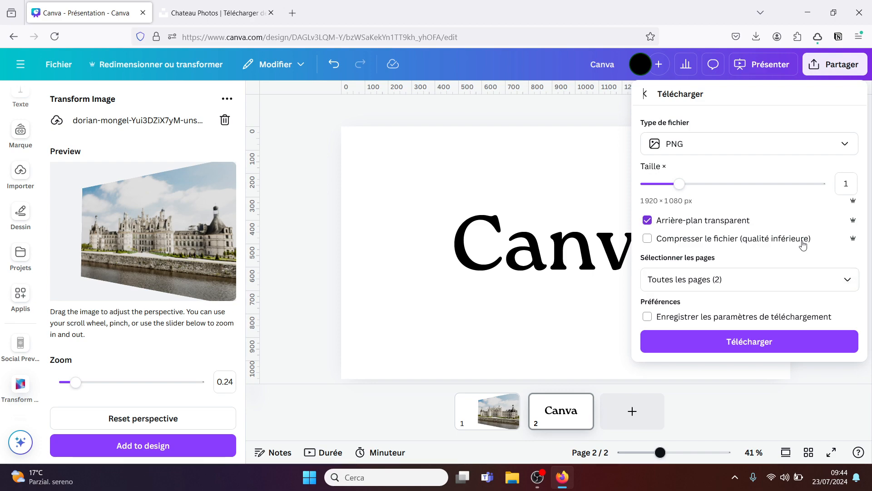
Step: Limit the download to page 2 only and download the PNG
{"action": "left_click", "coordinate": [857, 285]}
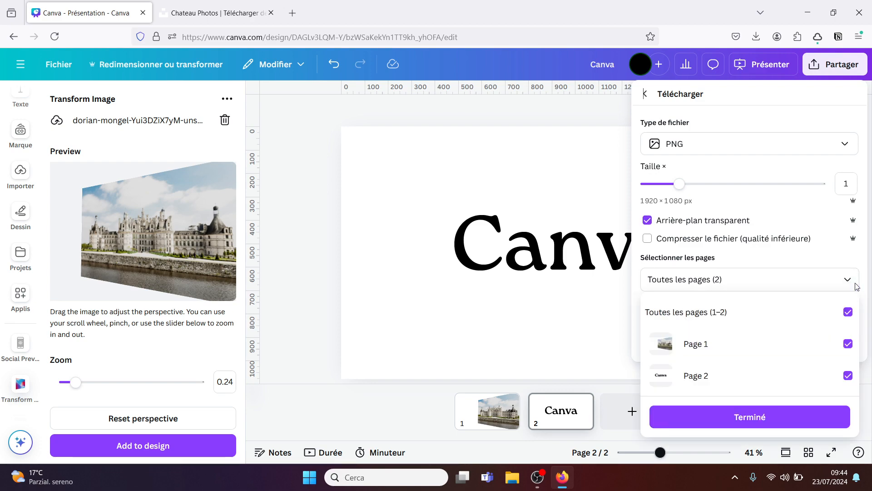
{"action": "left_click", "coordinate": [848, 313]}
{"action": "left_click", "coordinate": [848, 376]}
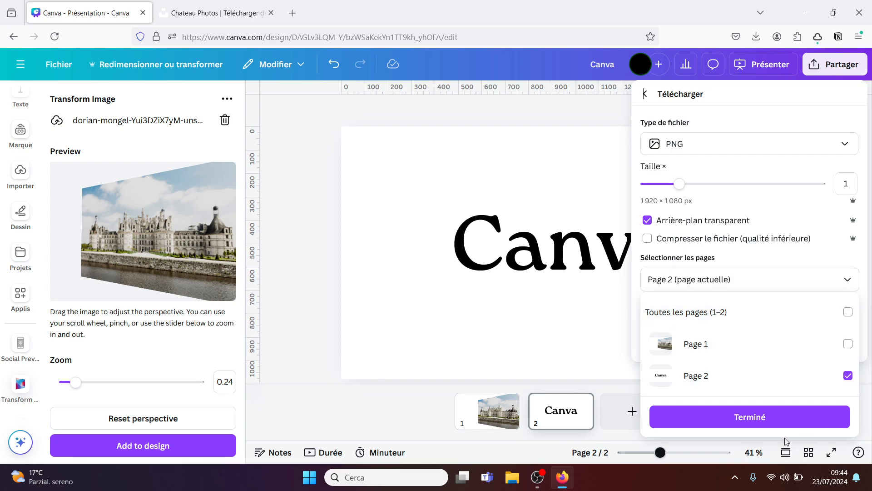
{"action": "left_click", "coordinate": [773, 426]}
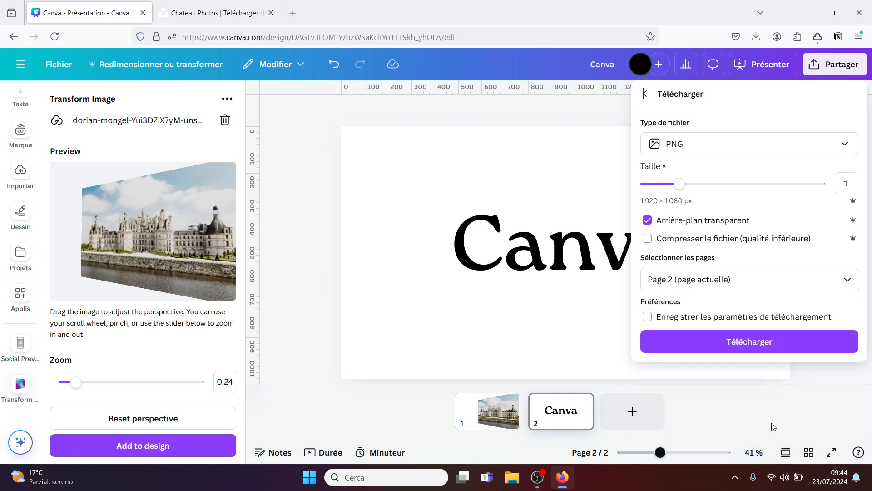
{"action": "left_click", "coordinate": [738, 341]}
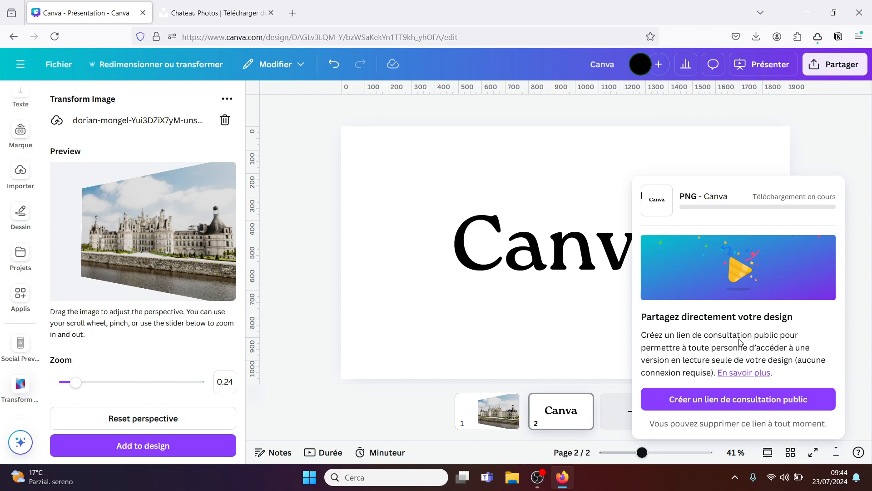
{"action": "left_click", "coordinate": [491, 357]}
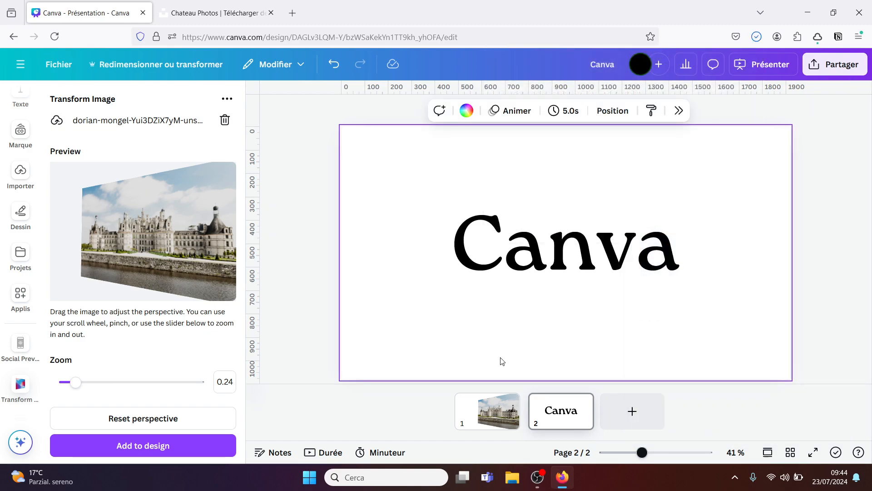
Step: Add a third page and replace the castle photo in Transform Image with the downloaded file Canva(1).png
{"action": "left_click", "coordinate": [620, 417]}
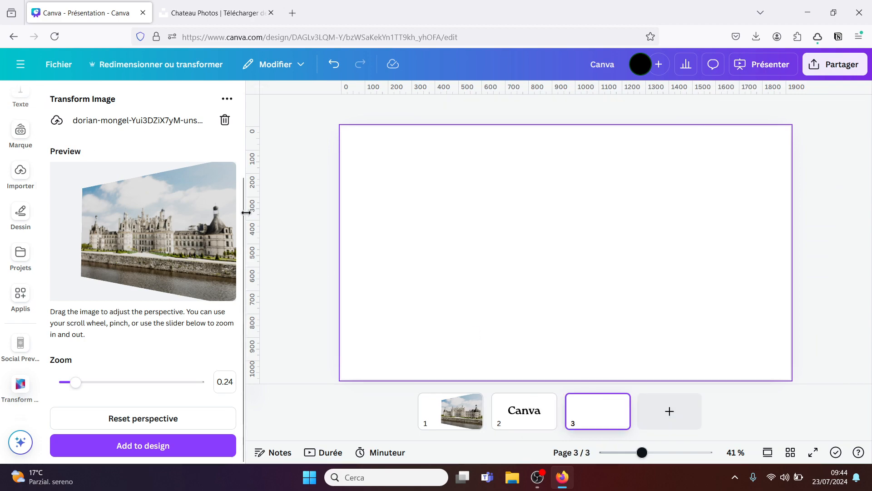
{"action": "scroll", "coordinate": [246, 215], "scroll_direction": "up", "scroll_amount": 2}
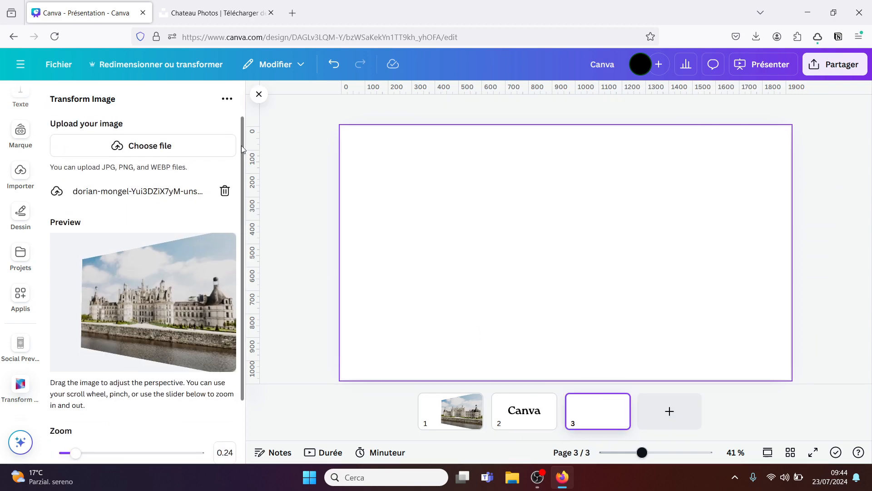
{"action": "left_click", "coordinate": [225, 195]}
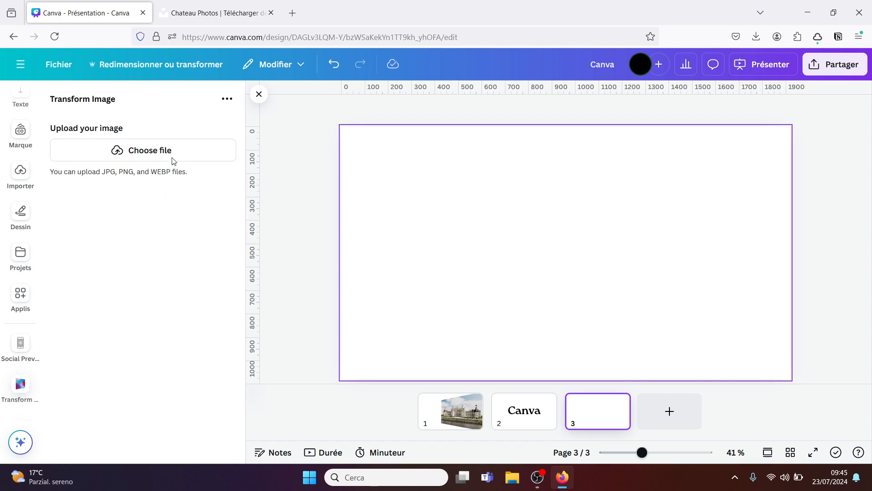
{"action": "left_click", "coordinate": [145, 149]}
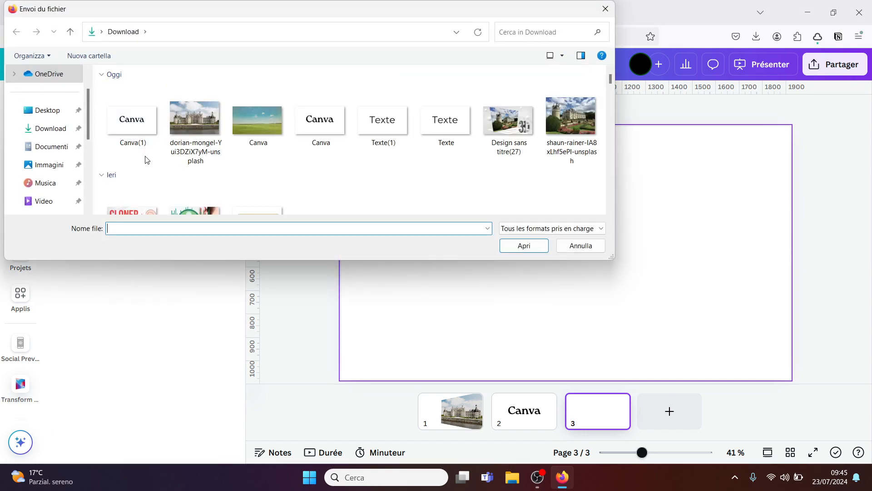
{"action": "left_click", "coordinate": [138, 131]}
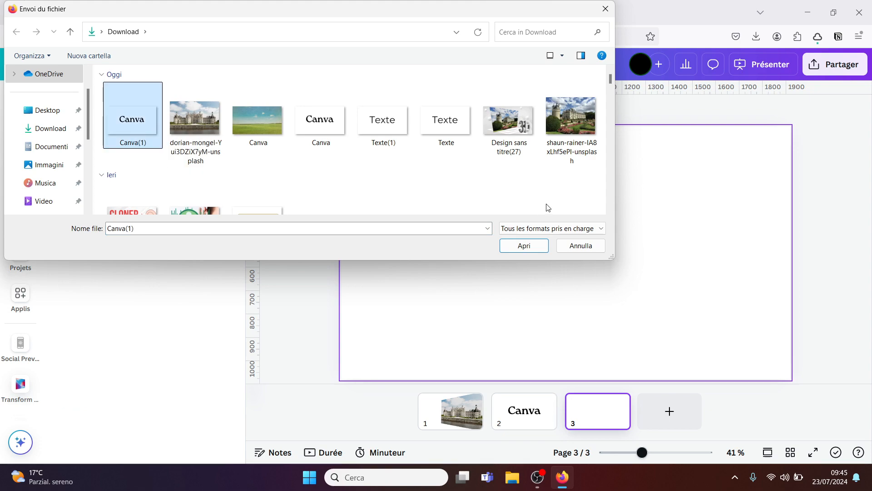
{"action": "left_click", "coordinate": [523, 246]}
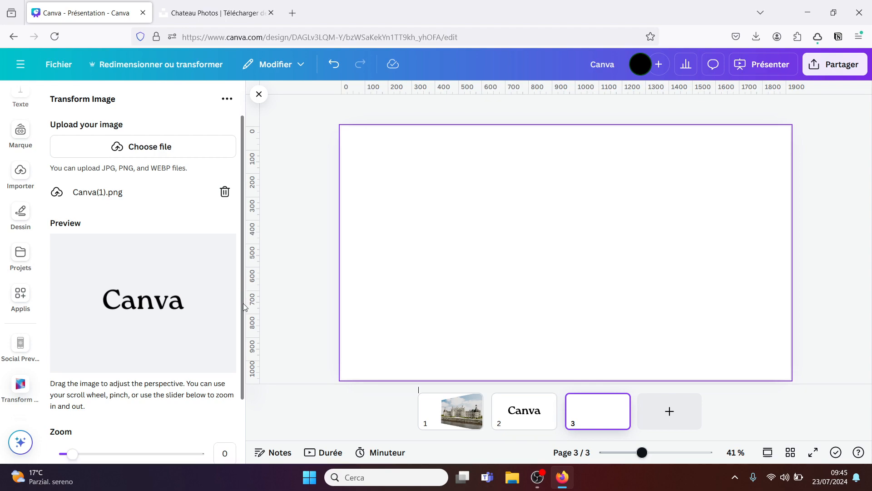
Step: Tilt the "Canva" image so its right side recedes, set the zoom to about 1.04 and add it to page 3
{"action": "scroll", "coordinate": [185, 265], "scroll_direction": "down", "scroll_amount": 2}
{"action": "left_click_drag", "start_coordinate": [188, 260], "coordinate": [206, 266]}
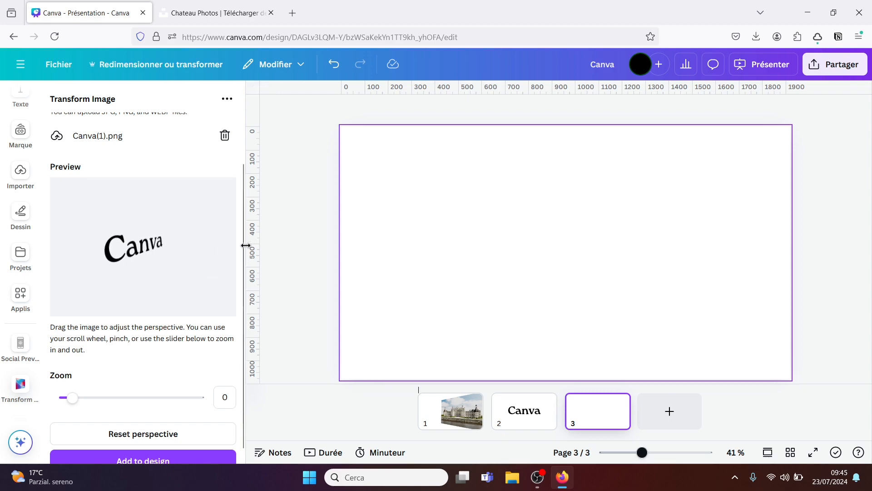
{"action": "scroll", "coordinate": [239, 290], "scroll_direction": "down", "scroll_amount": 1}
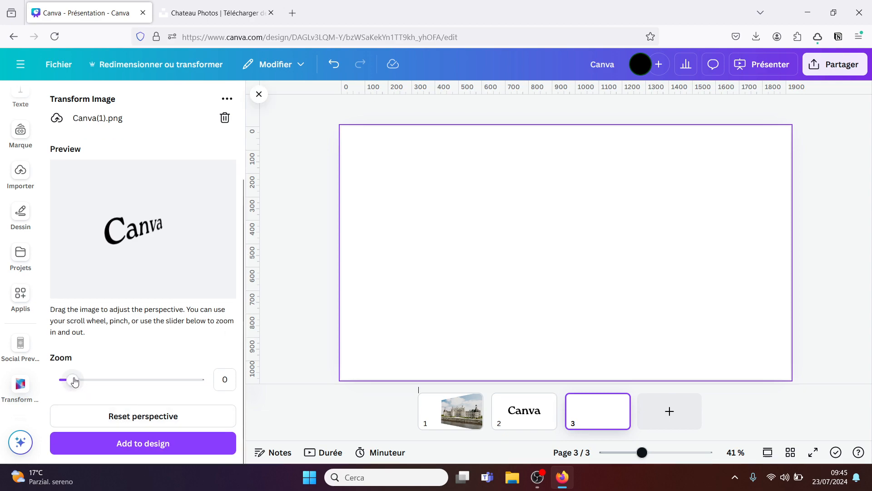
{"action": "mouse_move", "coordinate": [72, 380]}
{"action": "left_mouse_down"}
{"action": "mouse_move", "coordinate": [105, 380]}
{"action": "mouse_move", "coordinate": [86, 380]}
{"action": "left_mouse_up"}
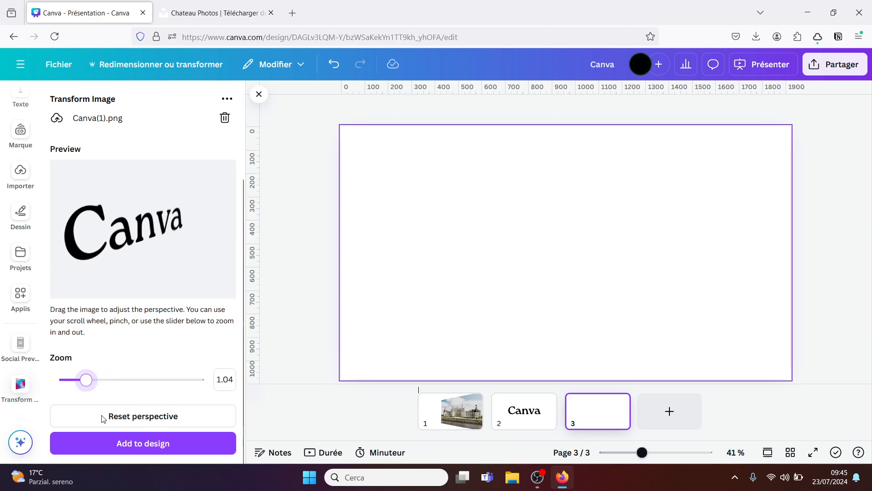
{"action": "left_click", "coordinate": [122, 443]}
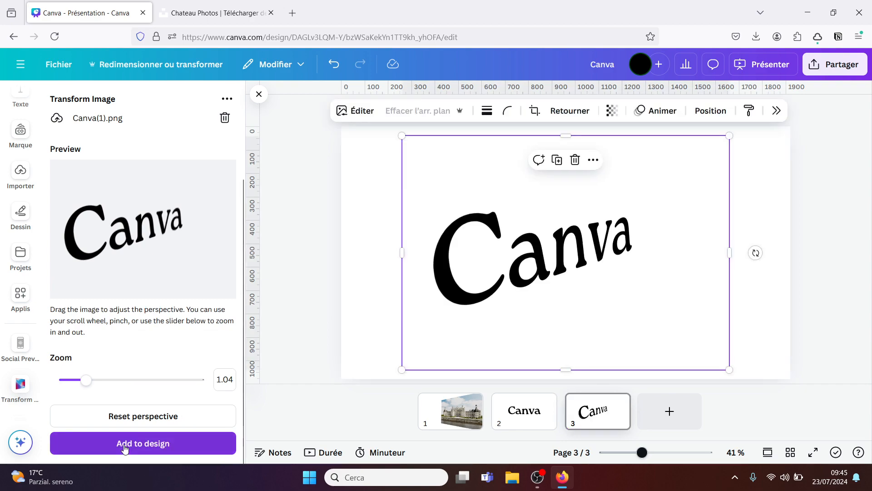
Step: Deselect the transformed text image and go back to page 1 with the castle
{"action": "left_click", "coordinate": [787, 192]}
{"action": "left_click", "coordinate": [827, 187]}
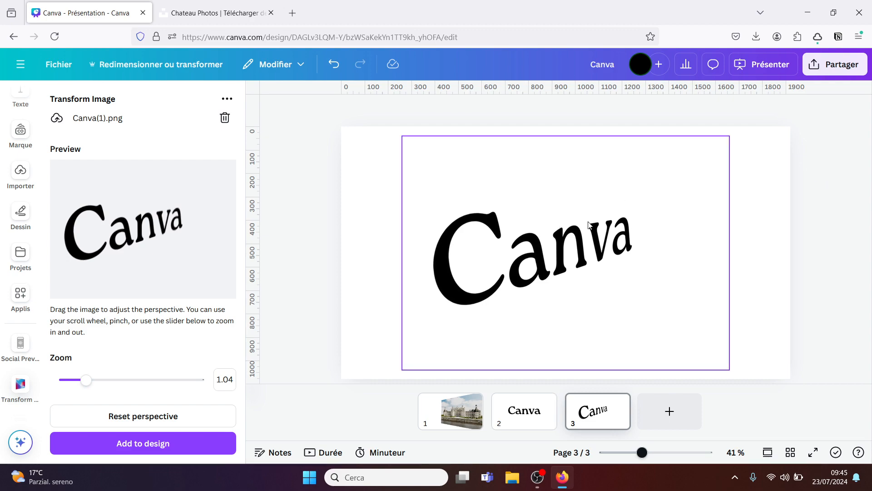
{"action": "left_click", "coordinate": [461, 402]}
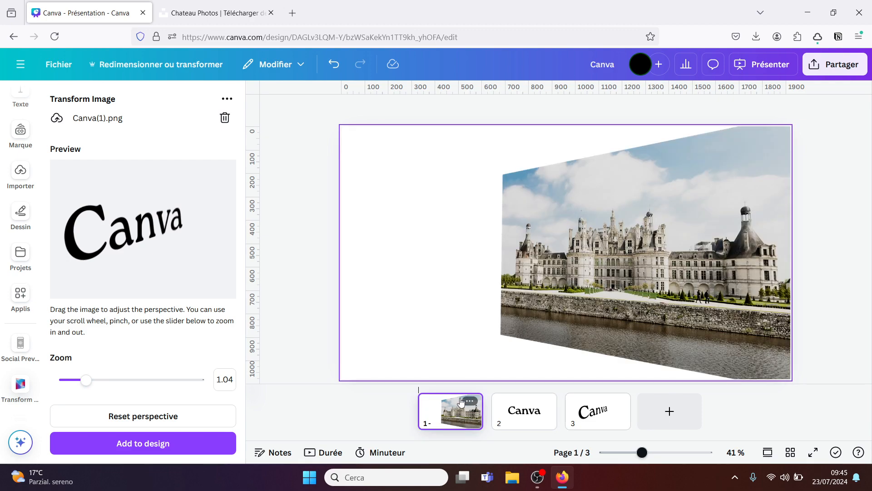